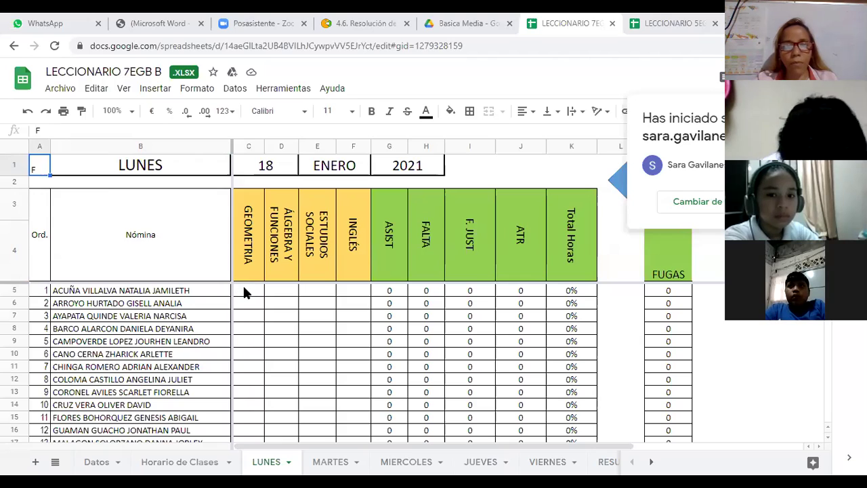
Enter A in the GEOMETRIA column of the LUNES sheet for students 1 to 14, cells C5 to C18
left_click(242, 290)
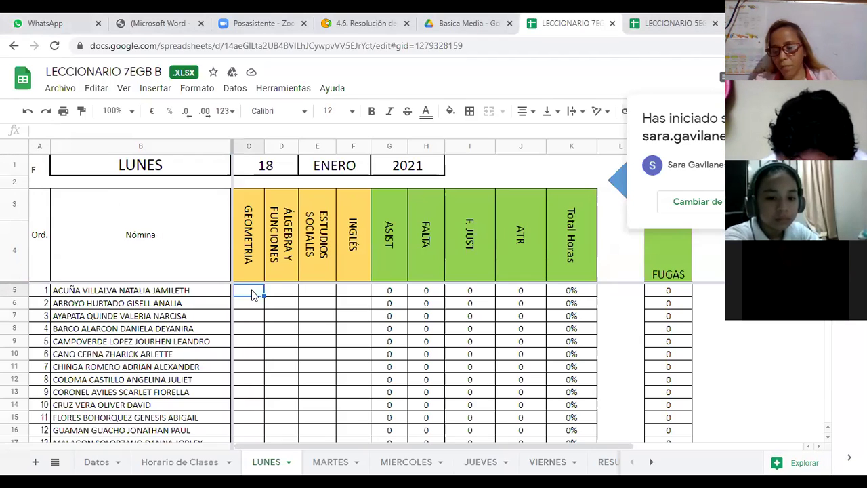
type("A")
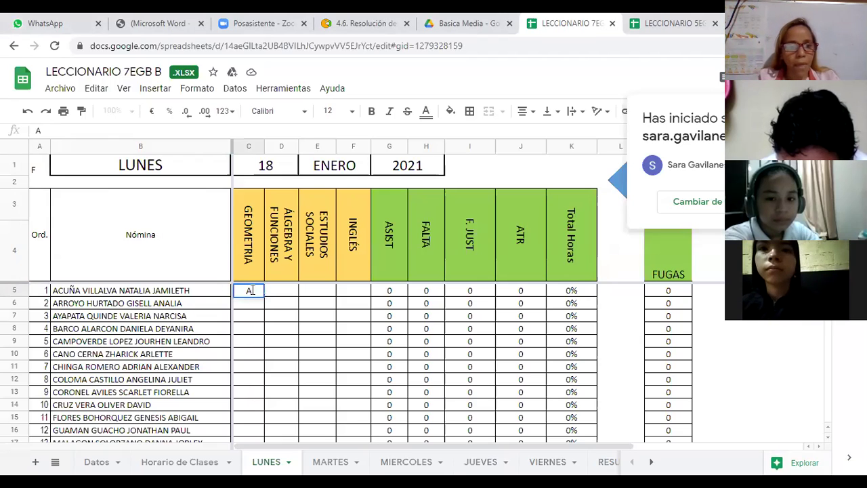
key("Return")
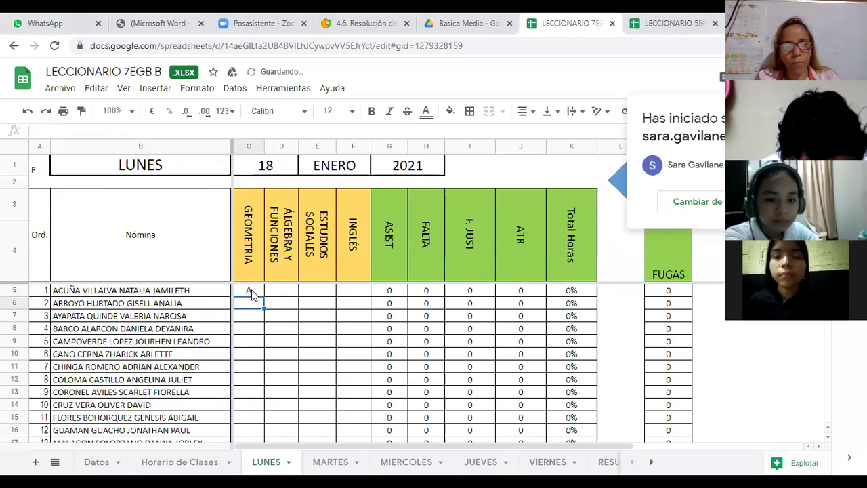
type("A")
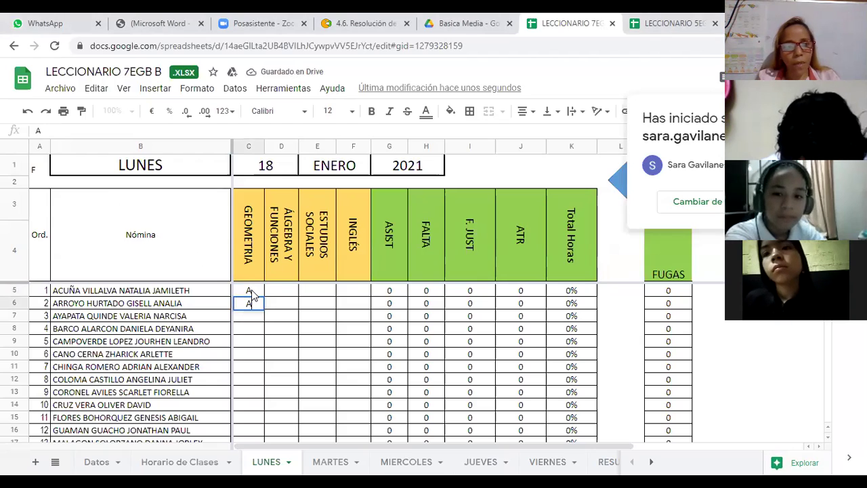
key("Return")
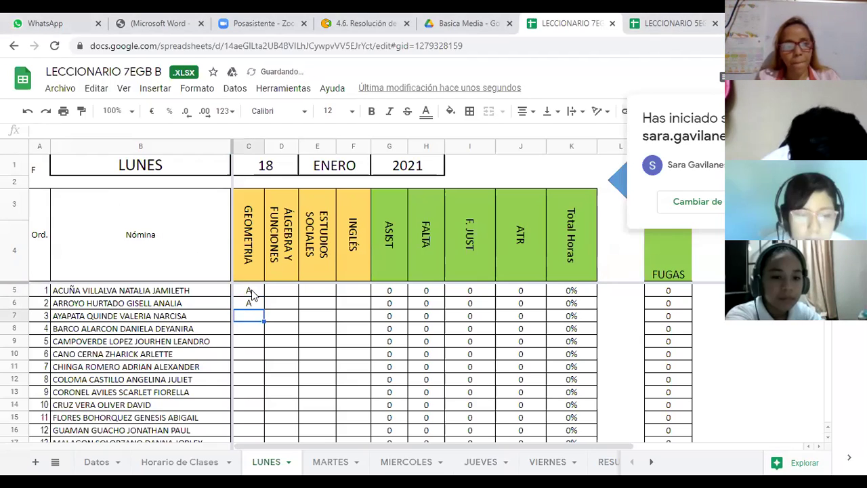
type("A")
key("Return")
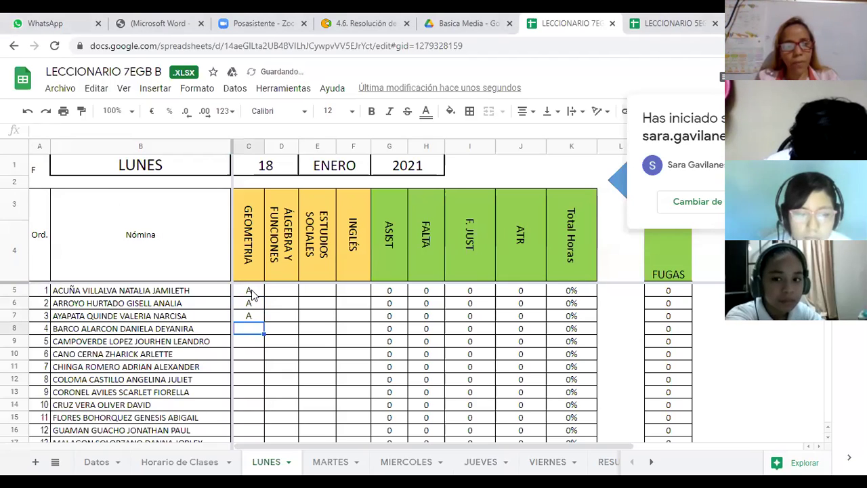
type("A")
key("Return")
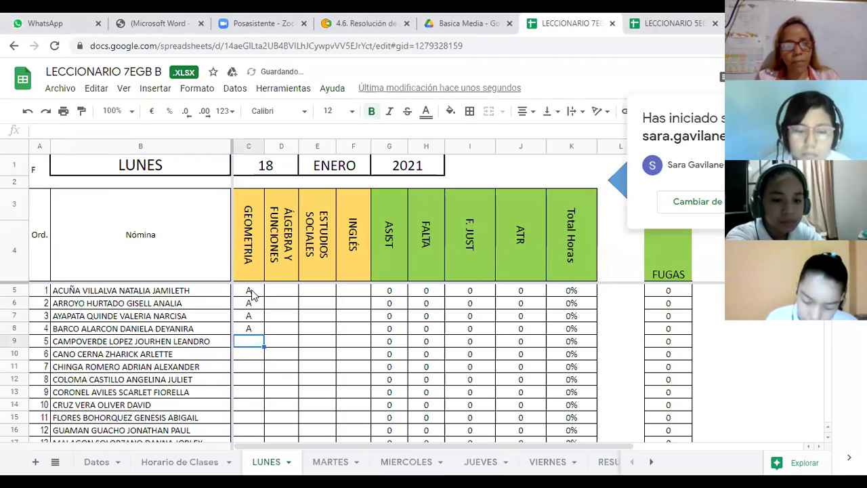
type("A")
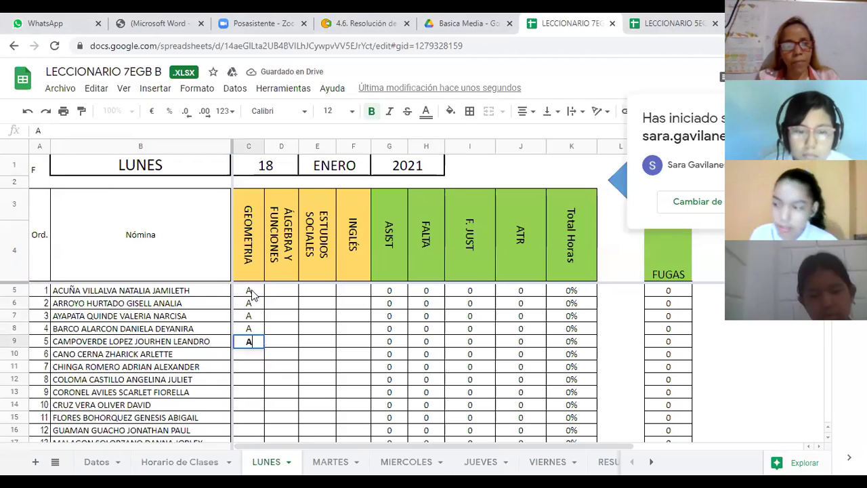
key("Return")
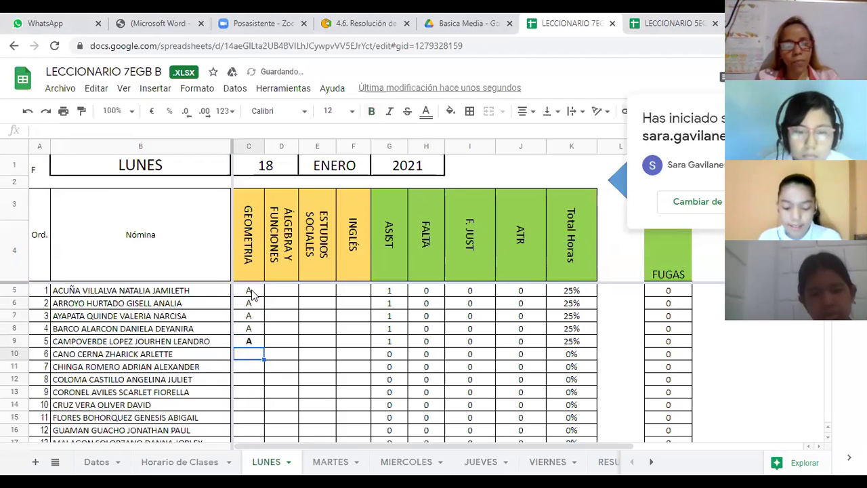
type("A")
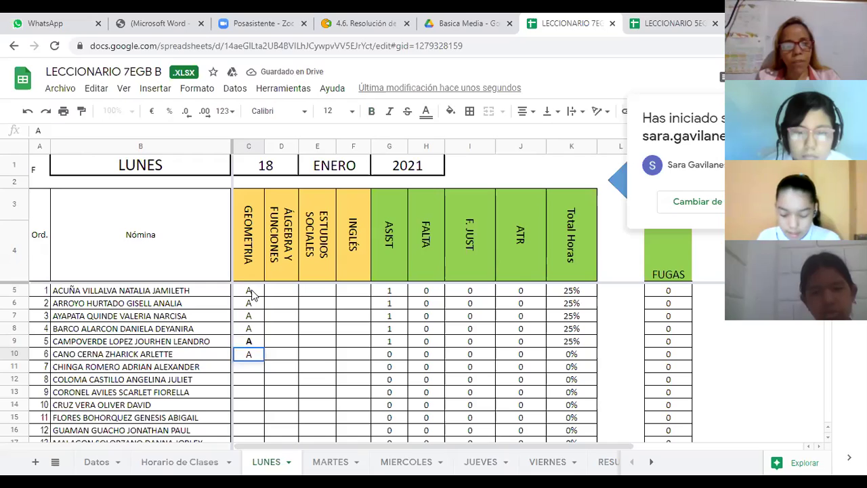
key("Return")
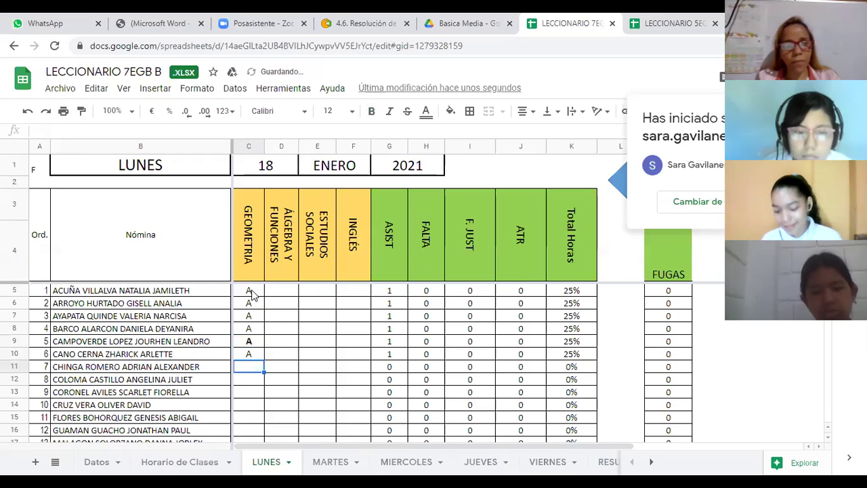
type("A")
key("Return")
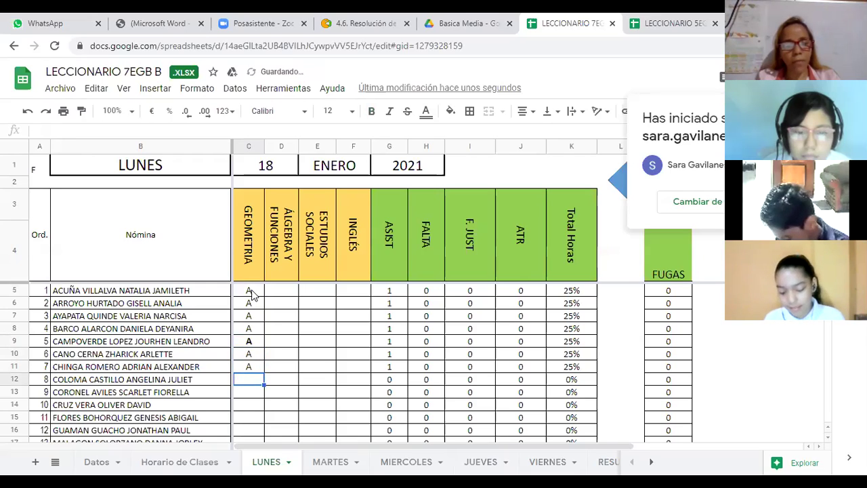
type("A")
key("Return")
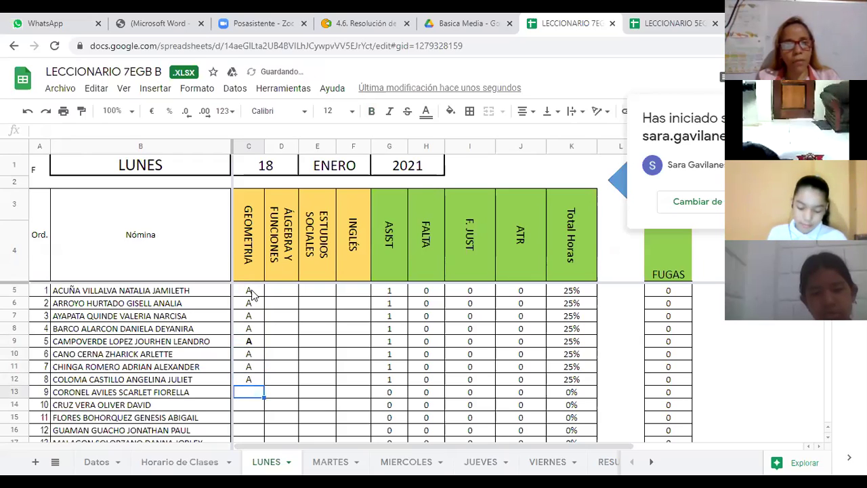
type("A")
key("Return")
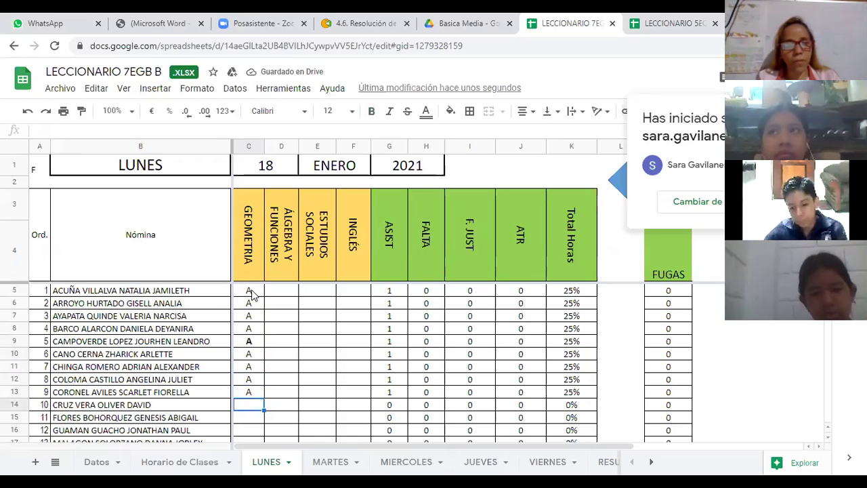
type("A")
key("Return")
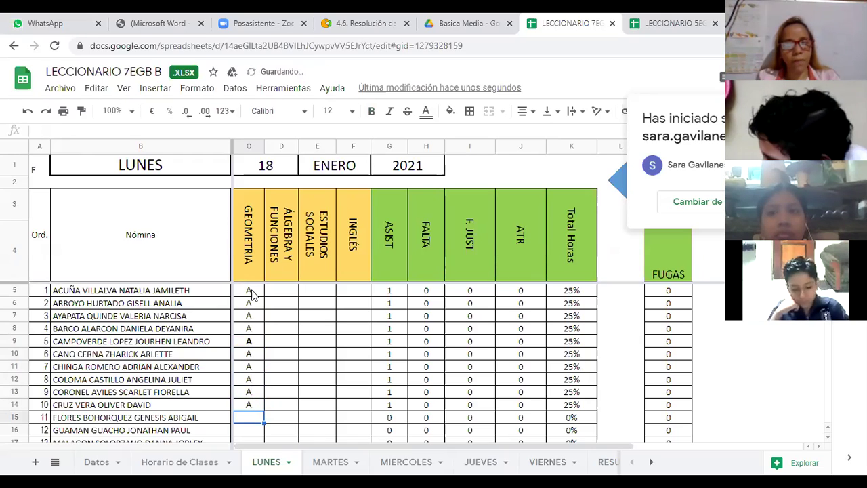
type("A")
key("Return")
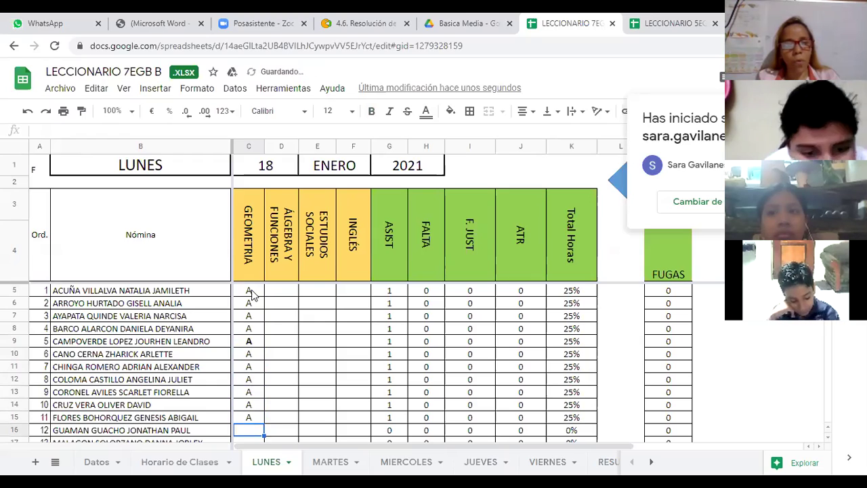
type("A")
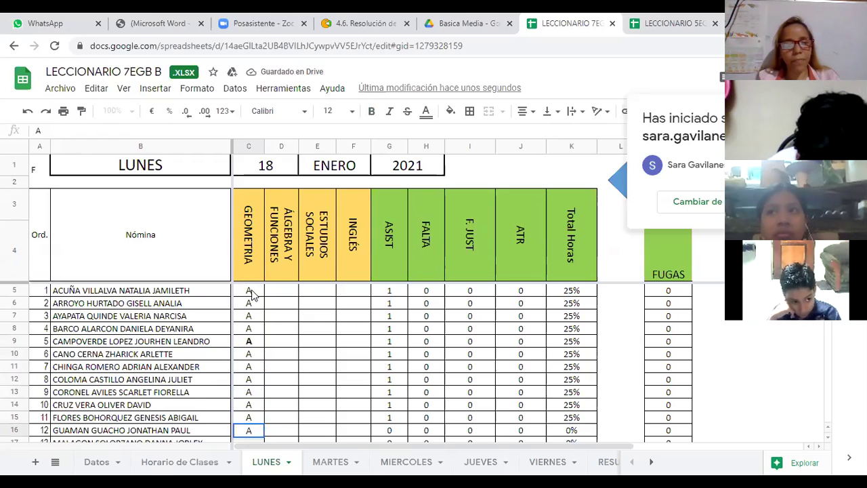
key("Return")
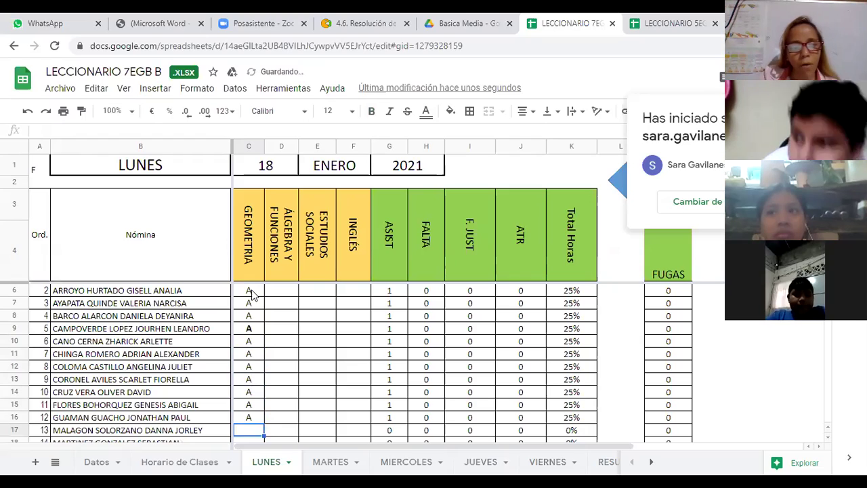
type("A")
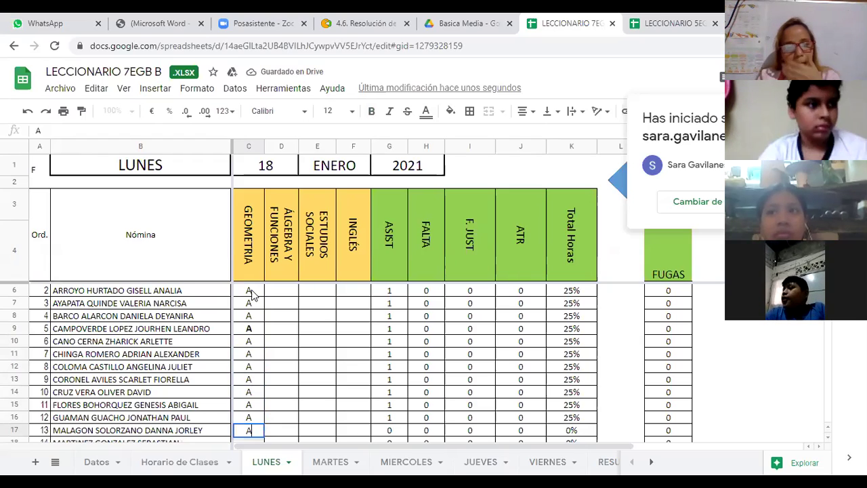
key("Return")
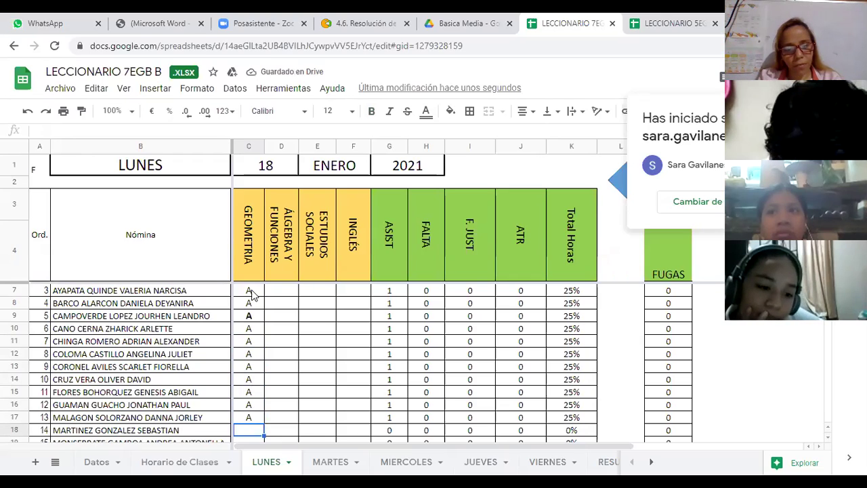
type("A")
key("Return")
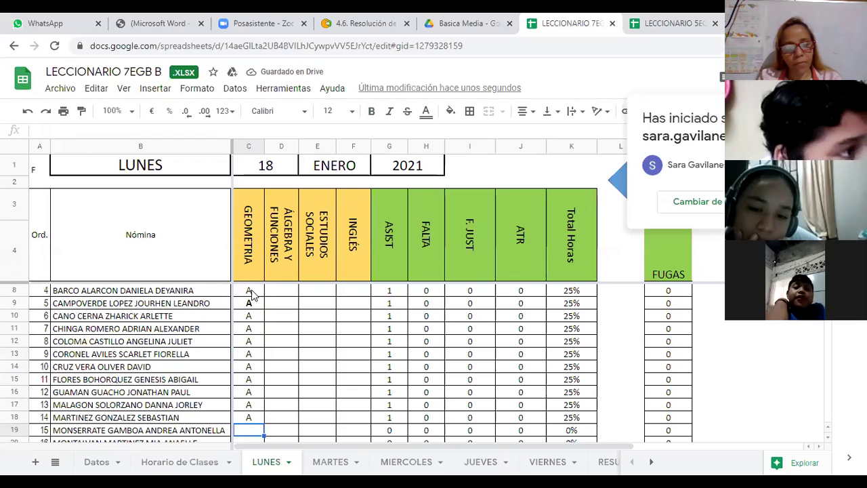
Fill the GEOMETRIA attendance for students 15 to 18, cells C19 to C22, with F, A, F and A
type("F")
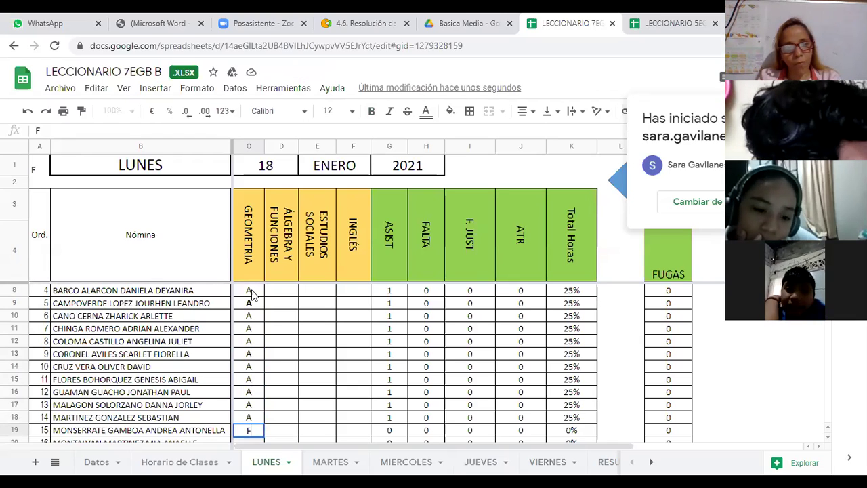
key("Return")
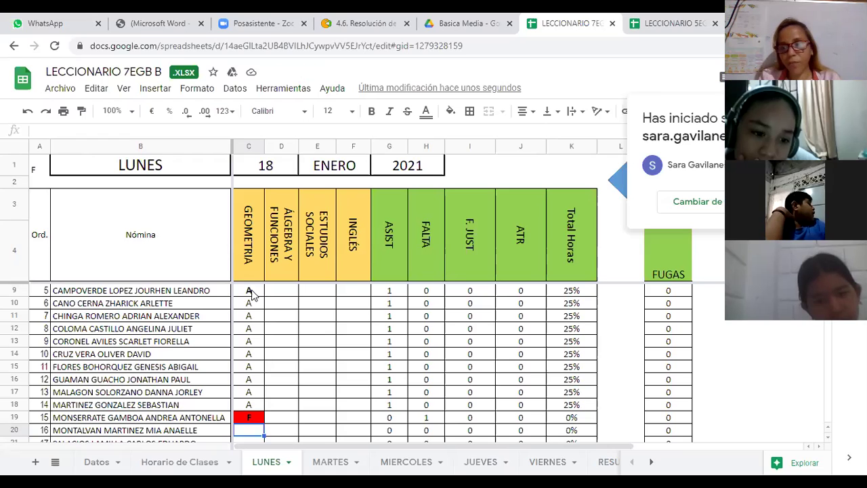
type("A")
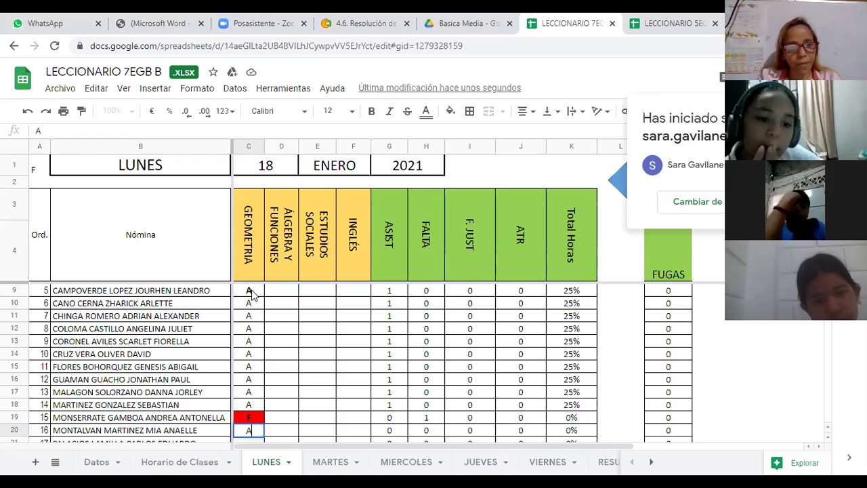
key("Return")
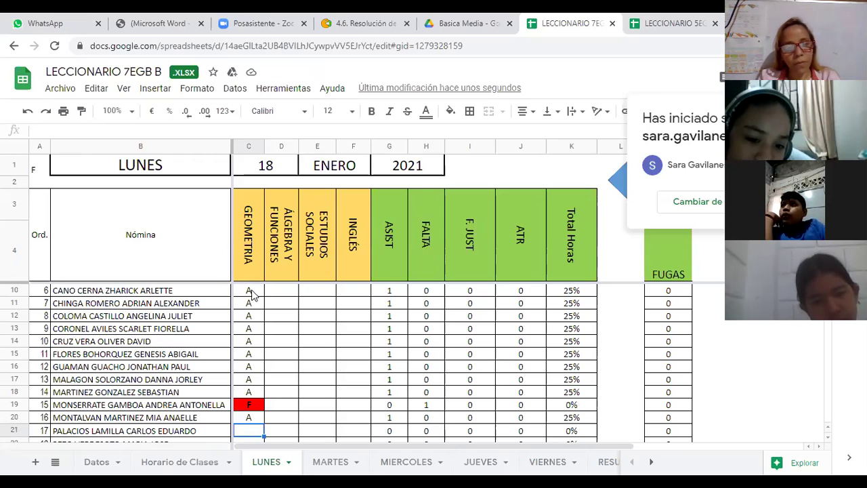
type("F")
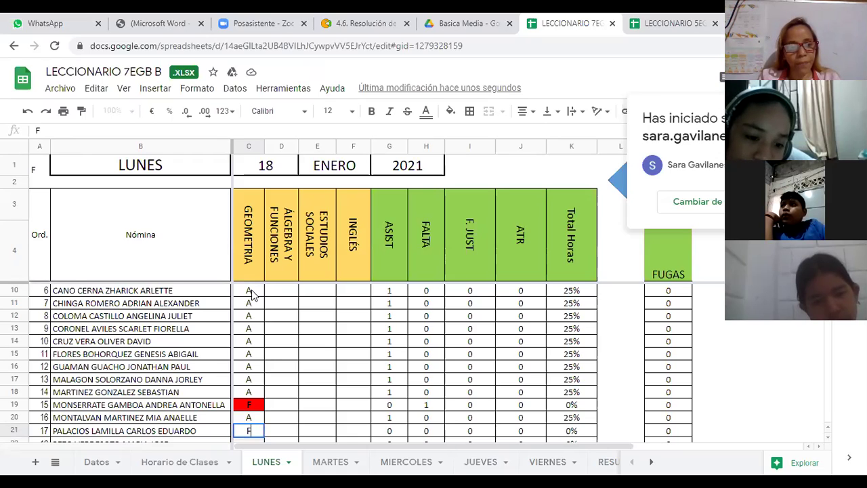
key("Return")
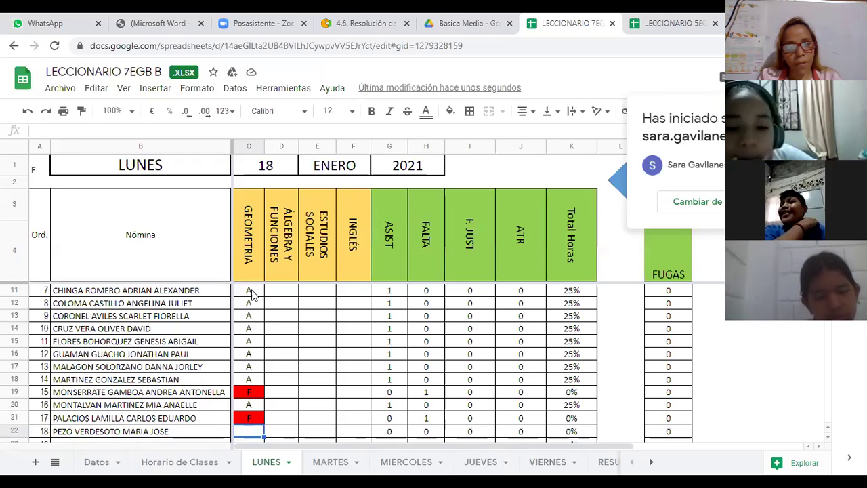
type("A")
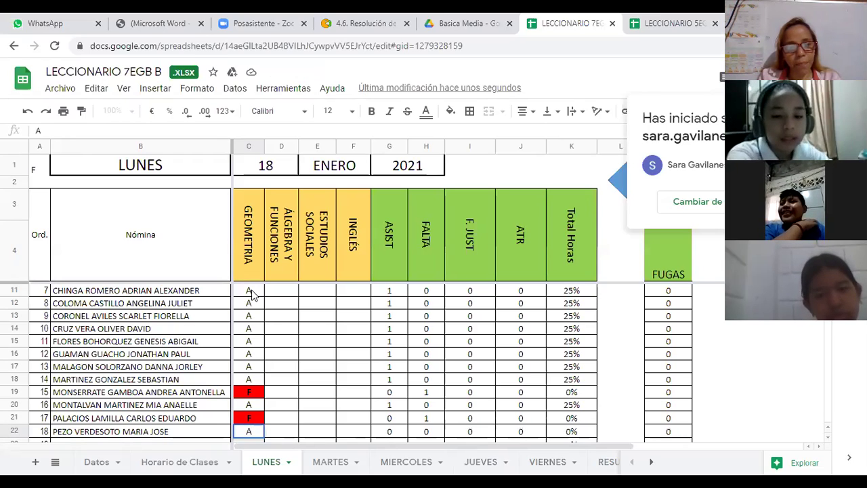
key("Return")
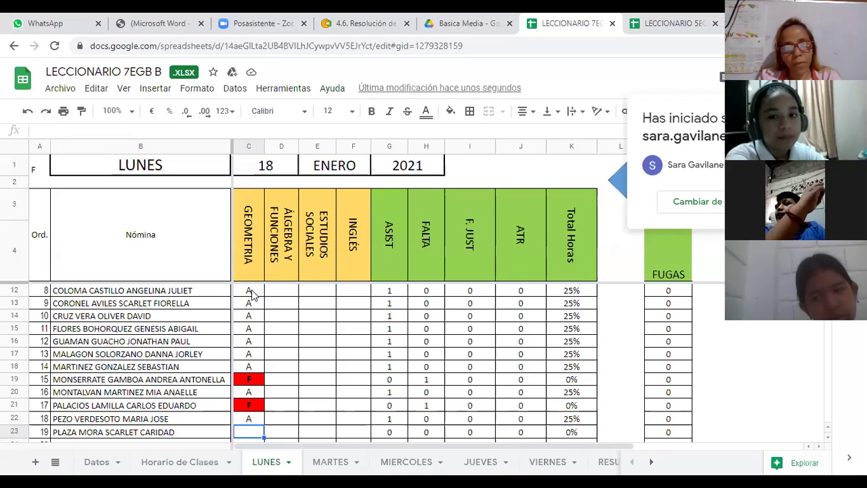
Enter F for student 19 and A for student 20 in the GEOMETRIA column, cells C23 and C24
type("F")
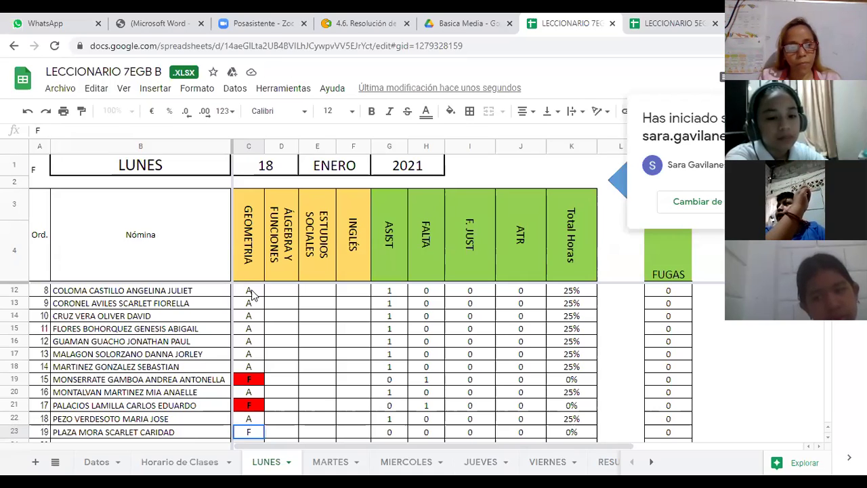
key("Return")
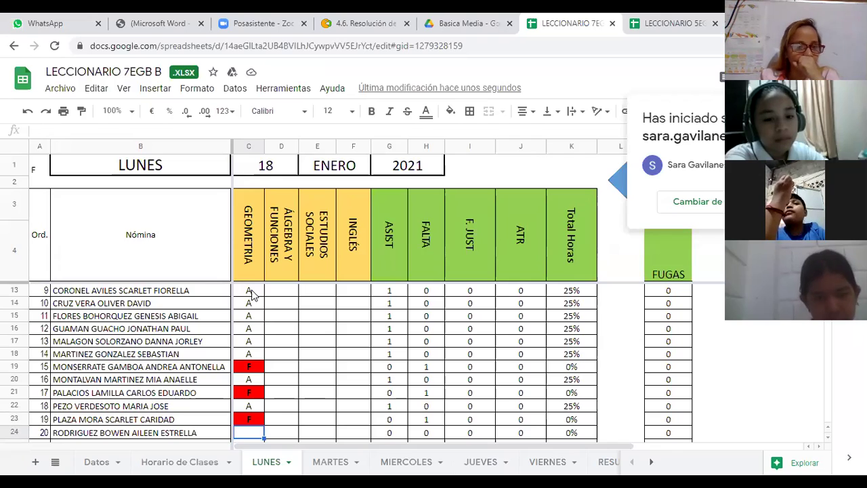
type("A")
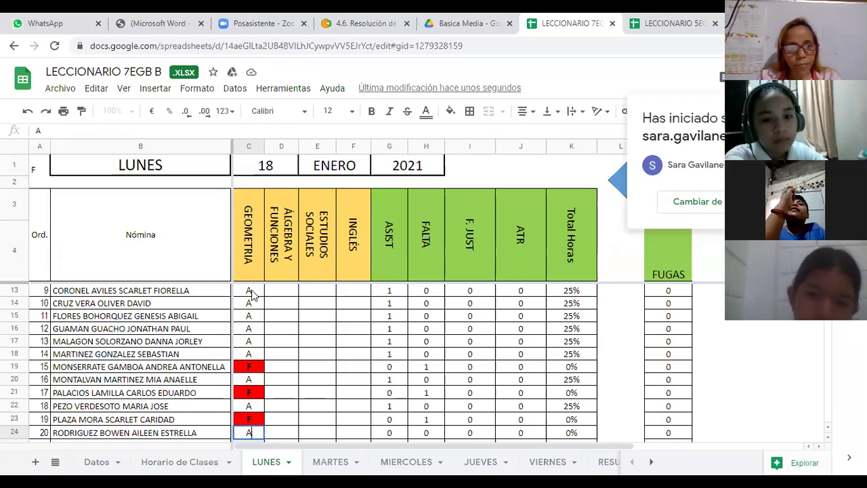
key("Return")
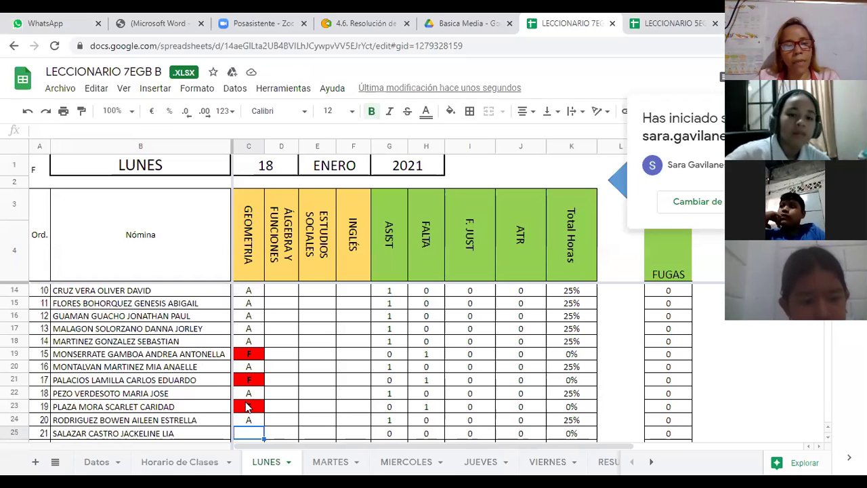
Clear the GEOMETRIA attendance mark of student 19 in cell C23
left_click(252, 407)
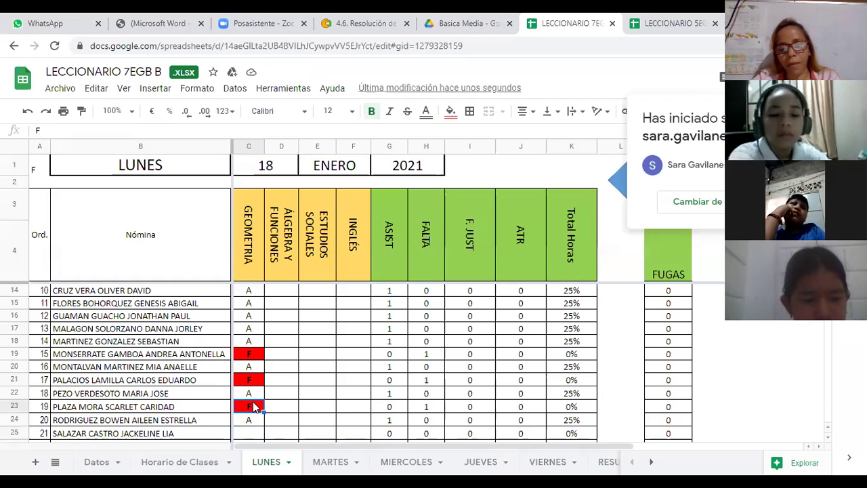
key("Delete")
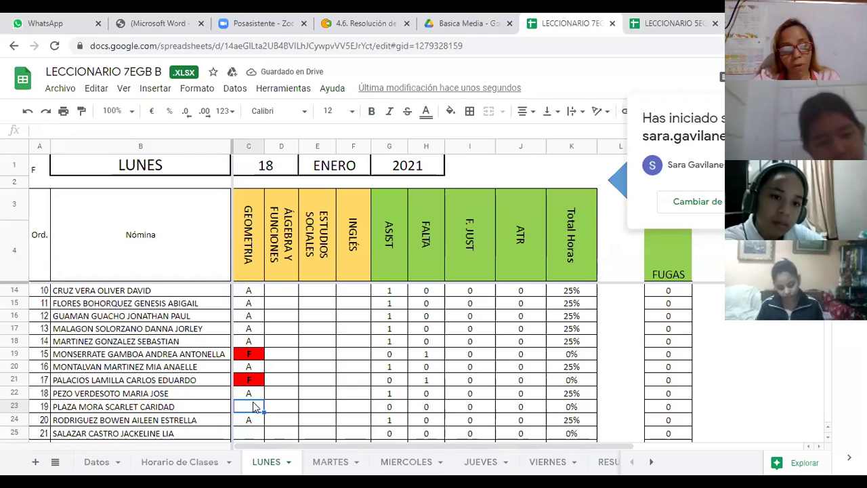
Enter AT for student 19 in cell C23 and F for student 21 in cell C25 of the GEOMETRIA column
type("AT")
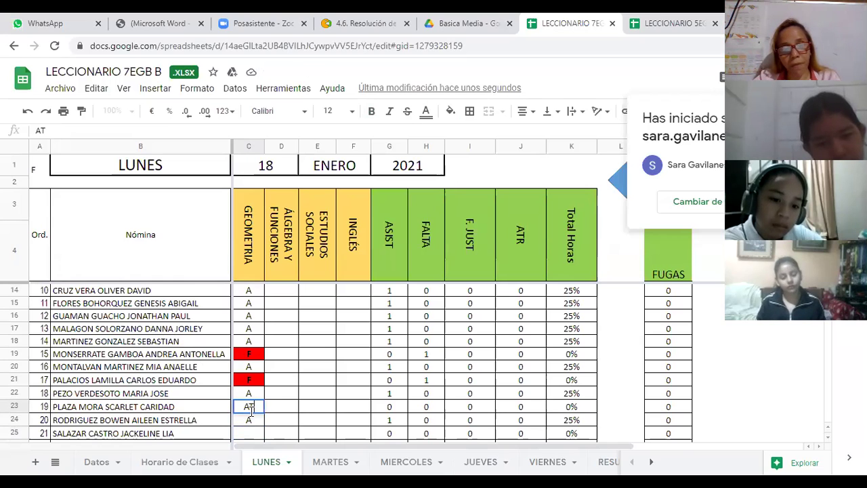
key("Return")
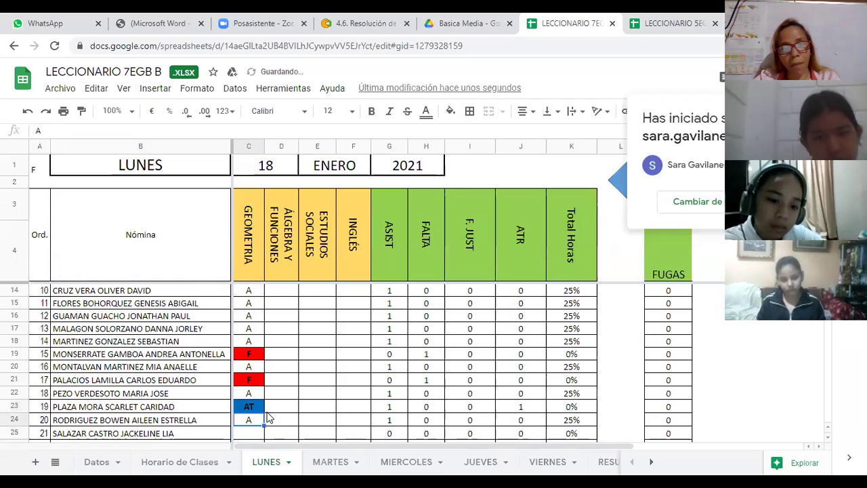
scroll(270, 413, "down", 3)
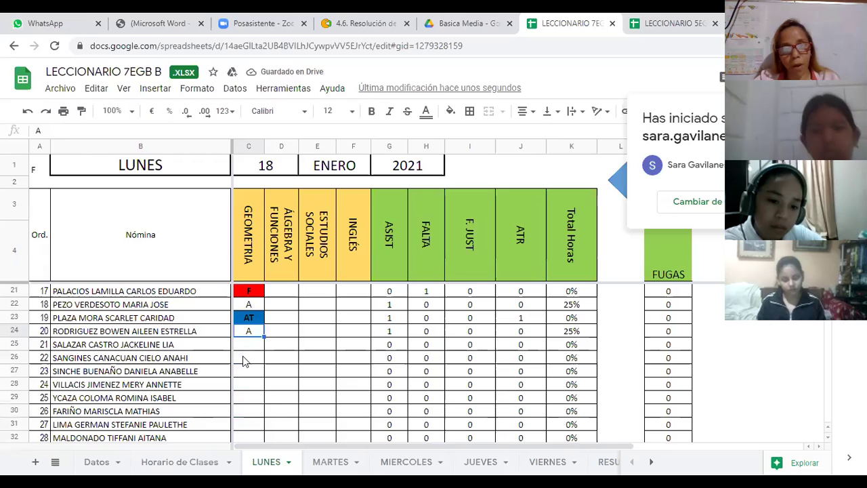
scroll(245, 357, "down", 1)
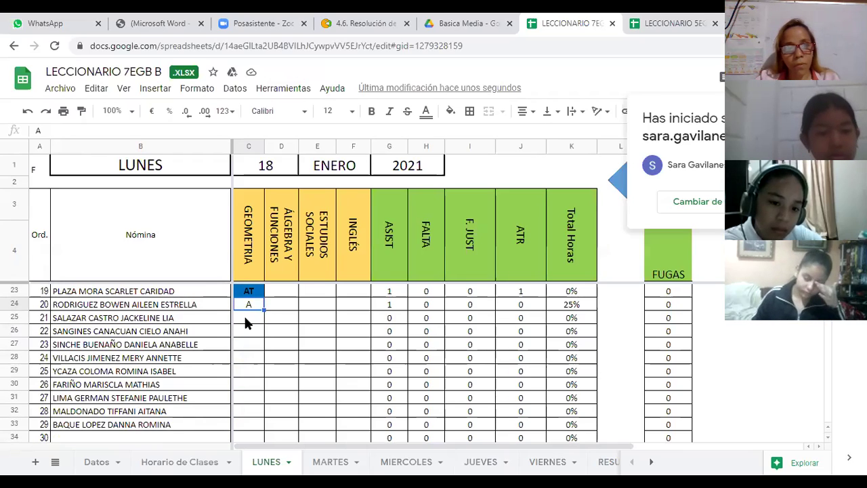
left_click(248, 319)
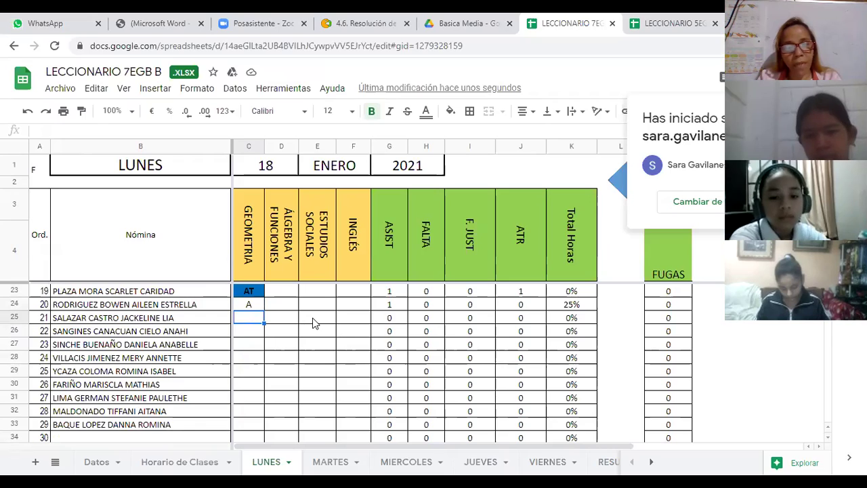
type("F")
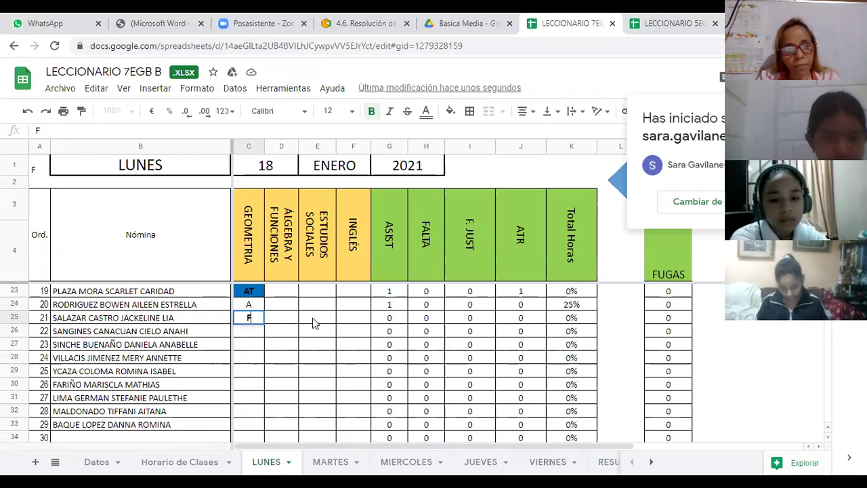
key("Return")
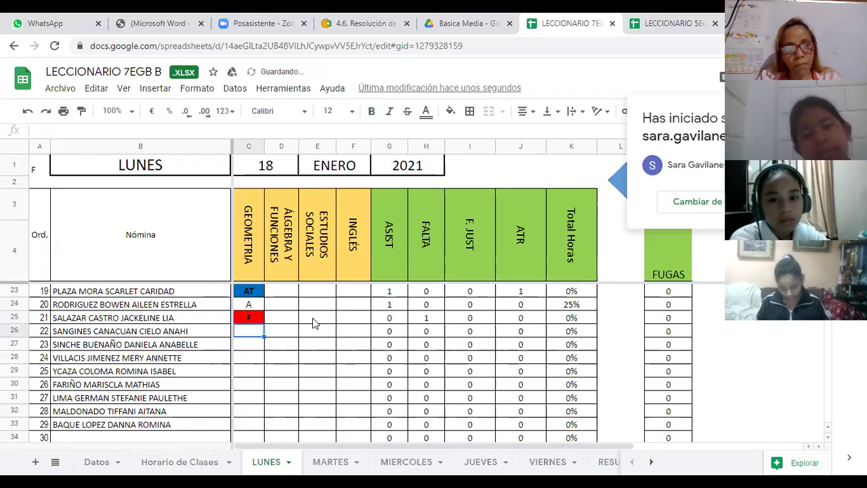
Fill the GEOMETRIA attendance for students 22 to 24, cells C26 to C28, with A, F and A
type("A")
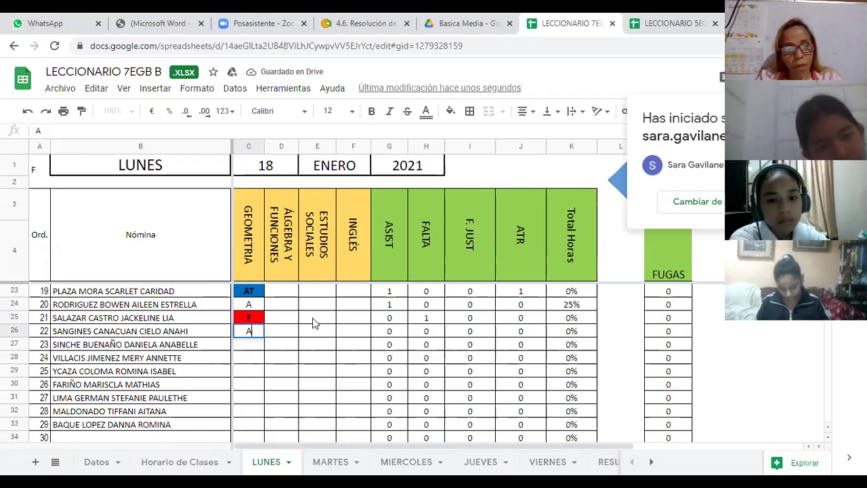
key("Return")
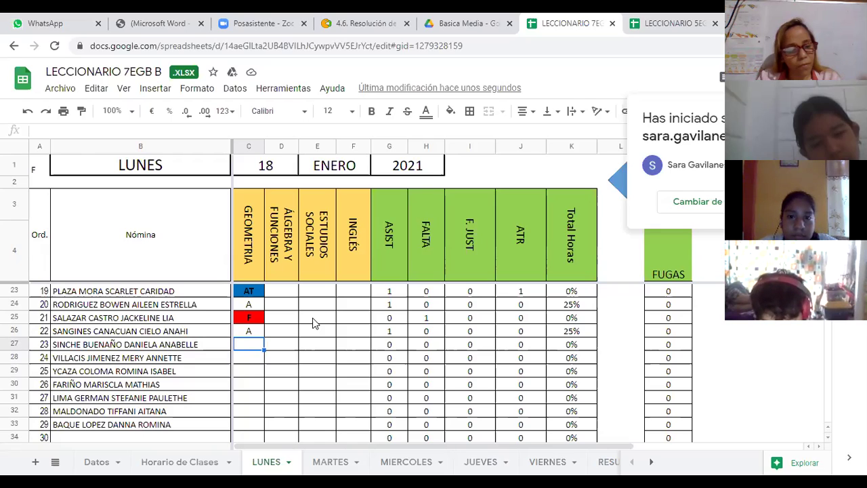
type("F")
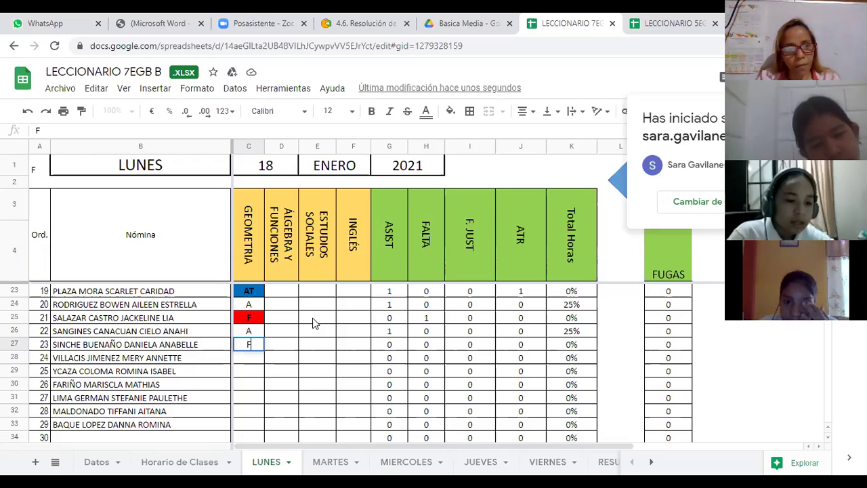
key("Return")
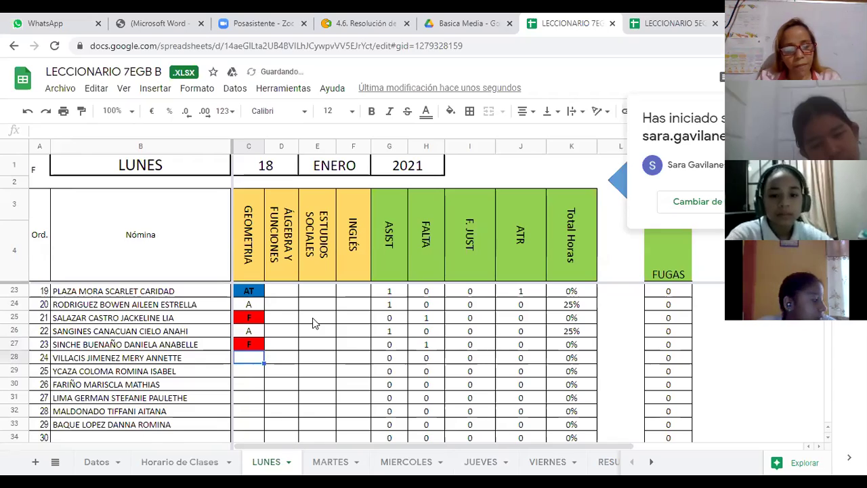
type("A")
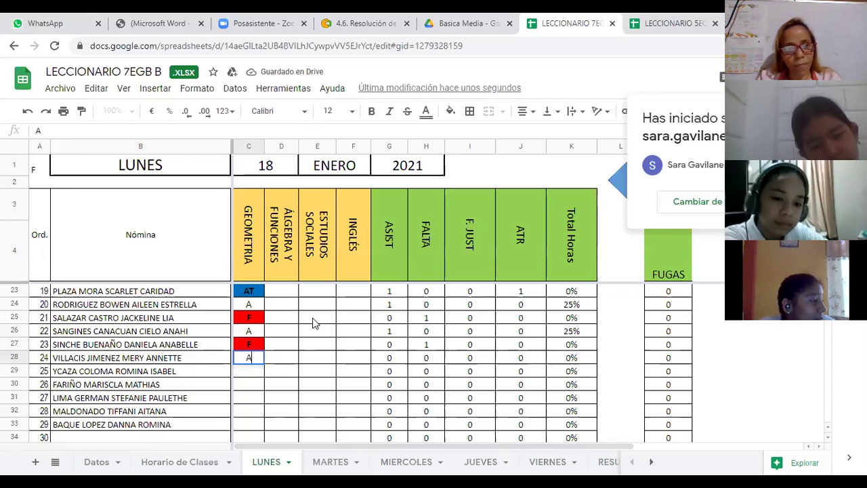
key("Return")
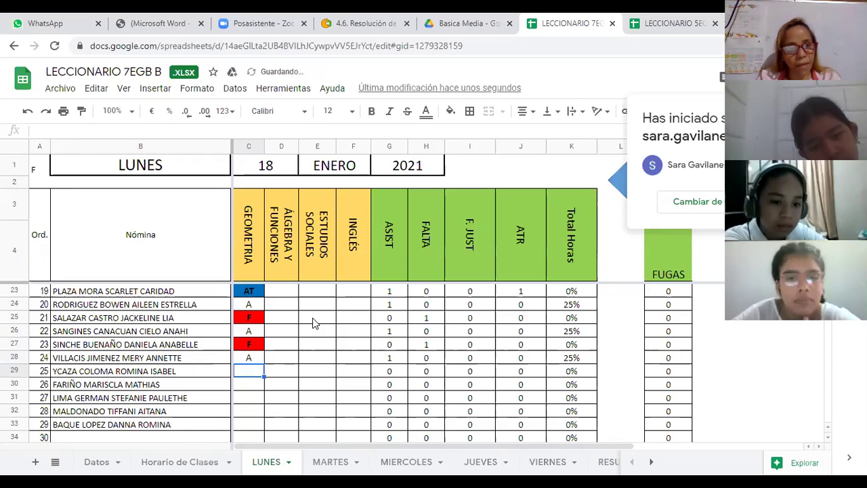
Enter A in the GEOMETRIA column for students 25 to 29, cells C29 to C33
type("A")
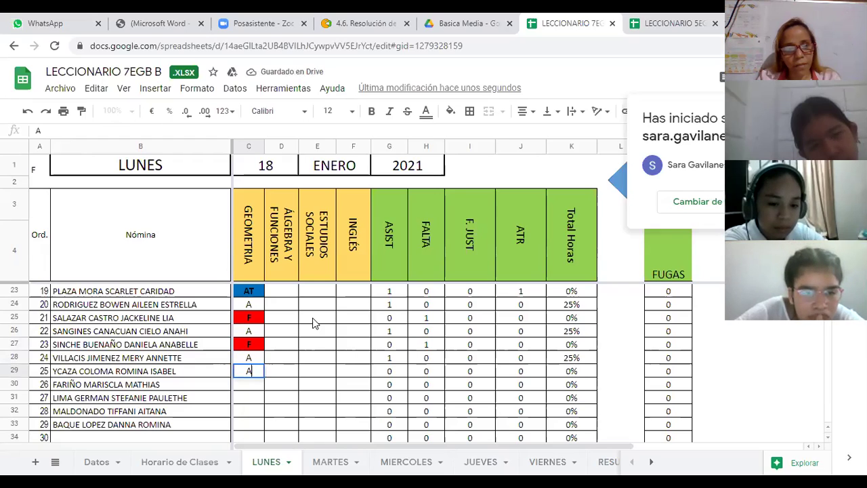
key("Return")
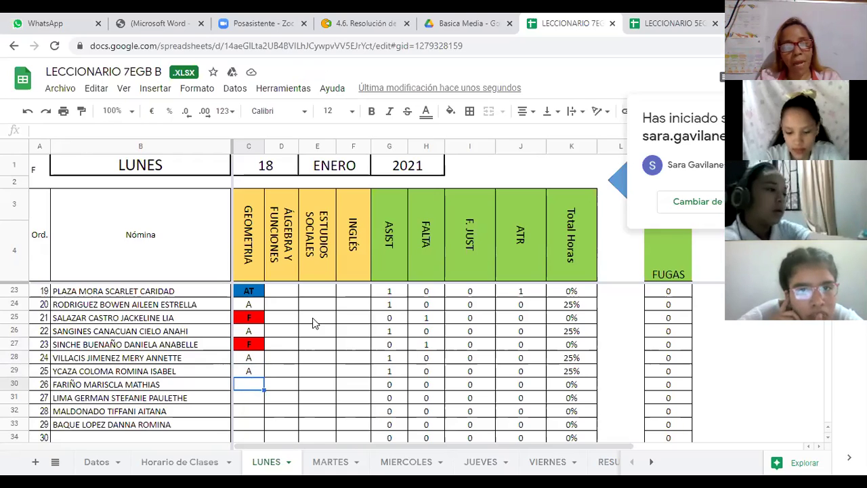
type("A")
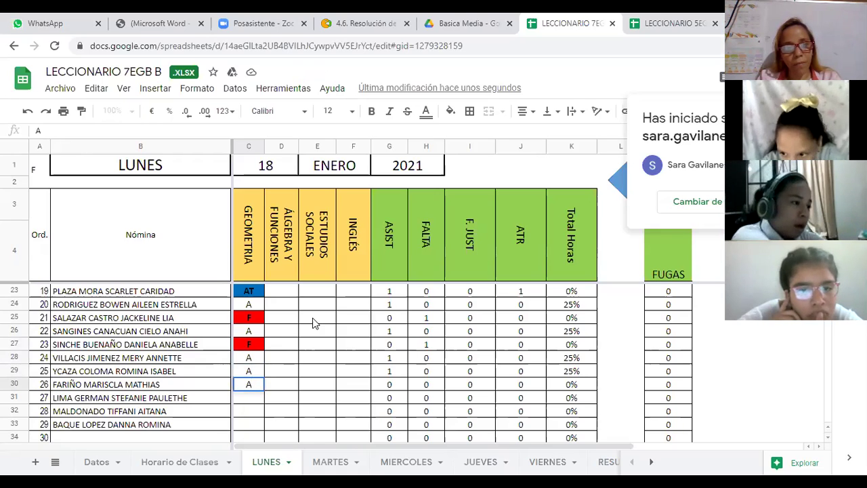
key("Return")
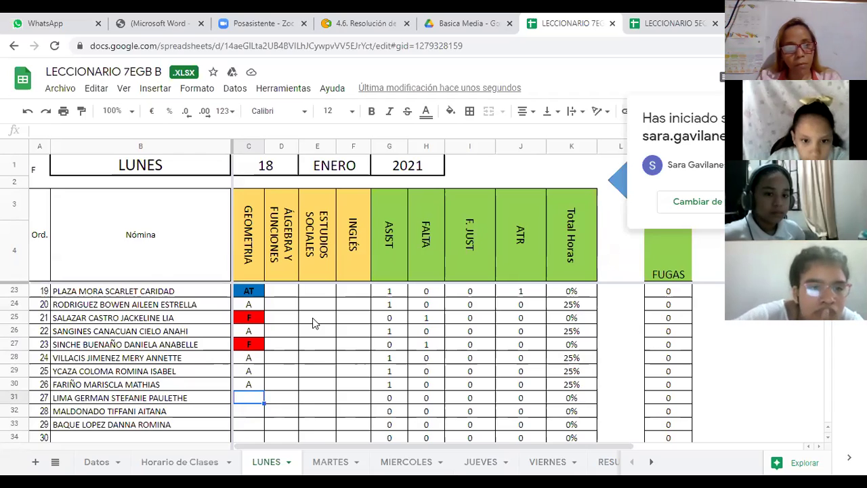
type("A")
key("Return")
type("A")
key("Return")
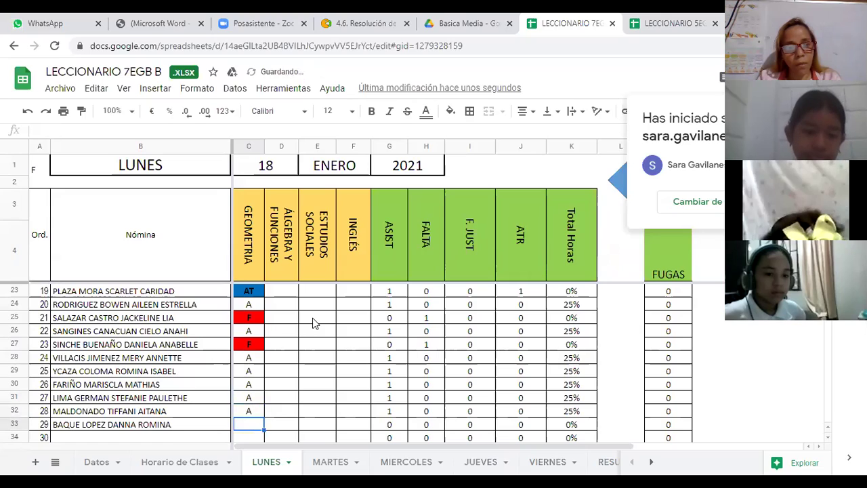
type("A")
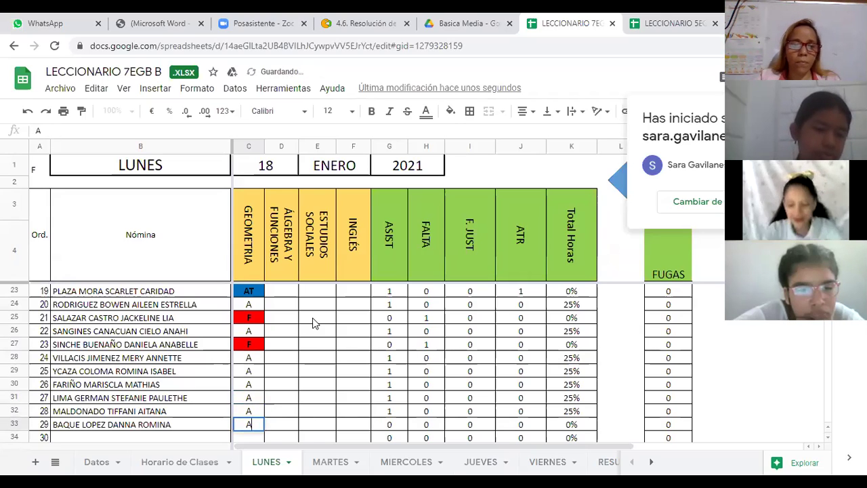
left_click(278, 427)
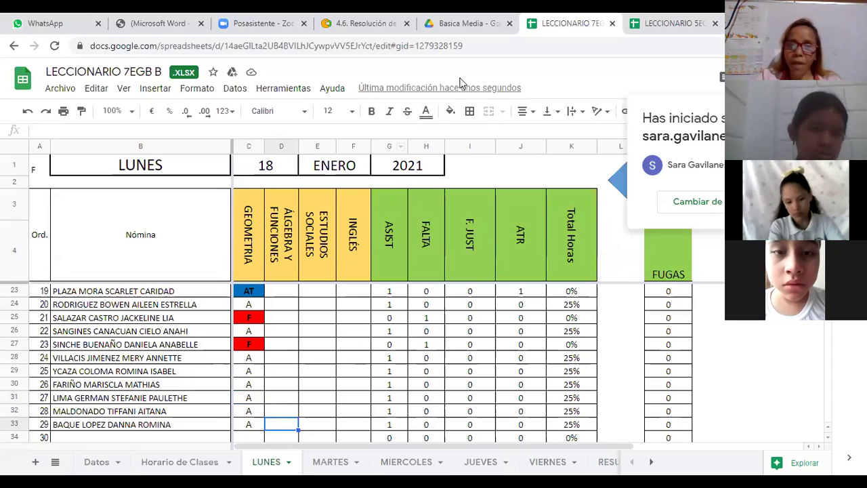
Stop sharing the screen in the Zoom meeting
key("alt+s")
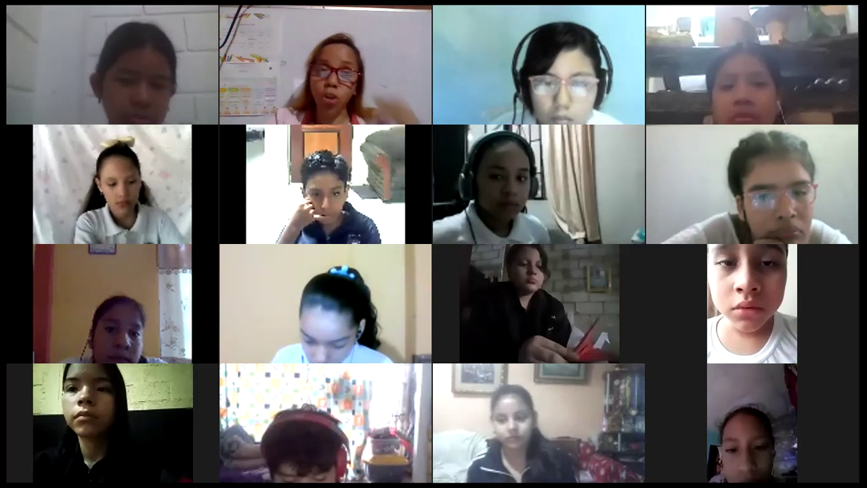